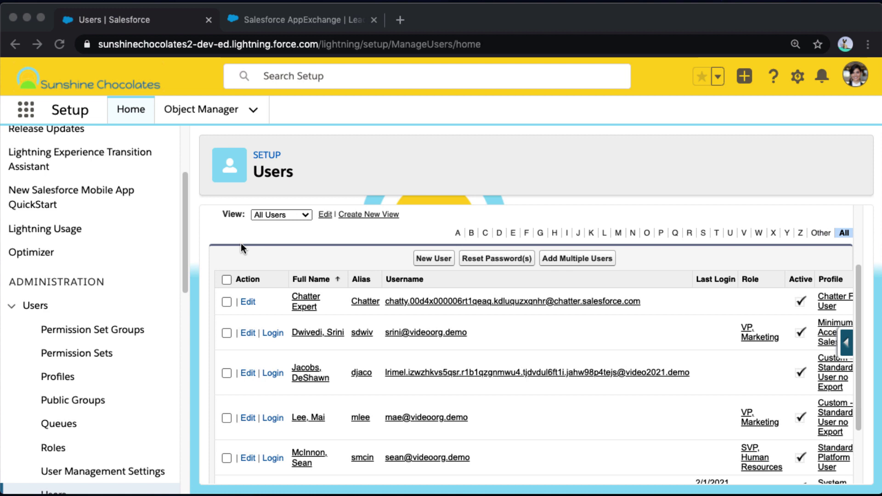
Step: Search AppExchange for 'permission helper' and open the Salesforce Labs Permission Helper listing
scroll(639, 413, down, 3)
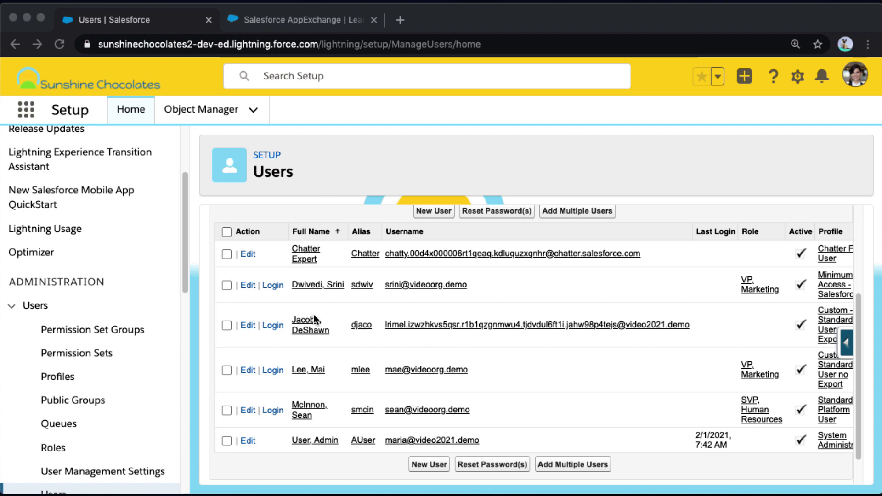
scroll(187, 299, up, 2)
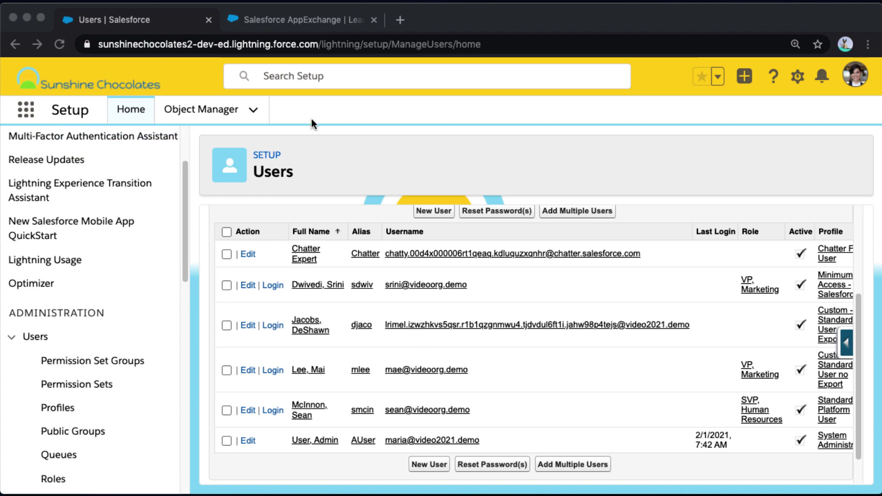
click(305, 20)
click(325, 75)
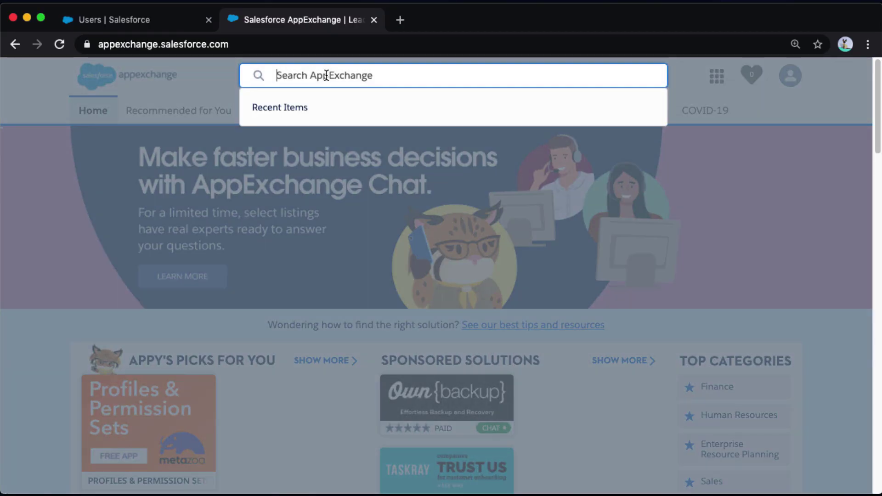
text(permission)
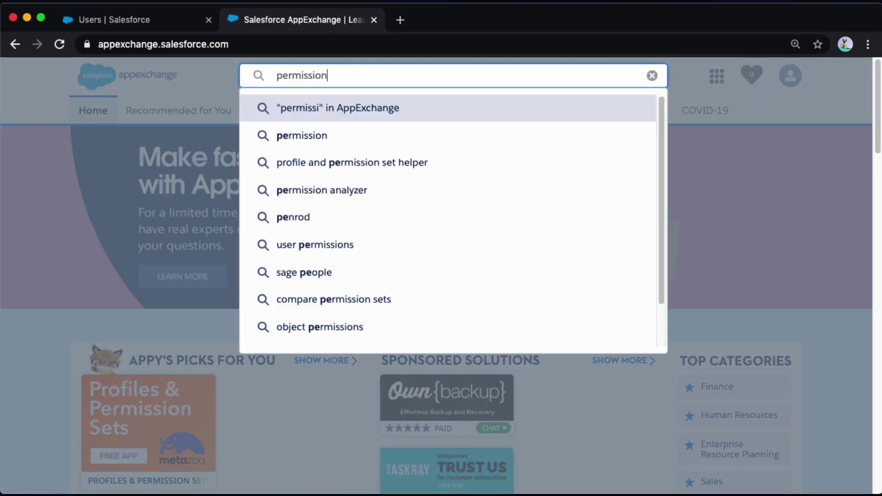
text( helper)
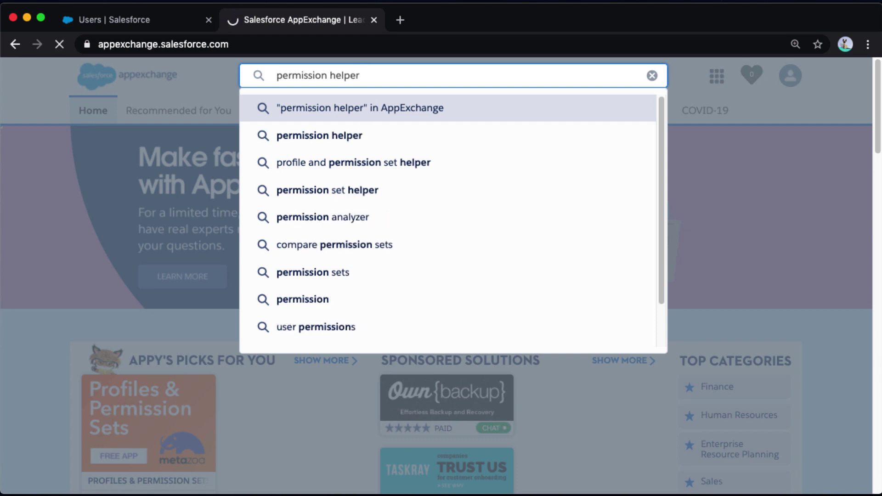
key(Return)
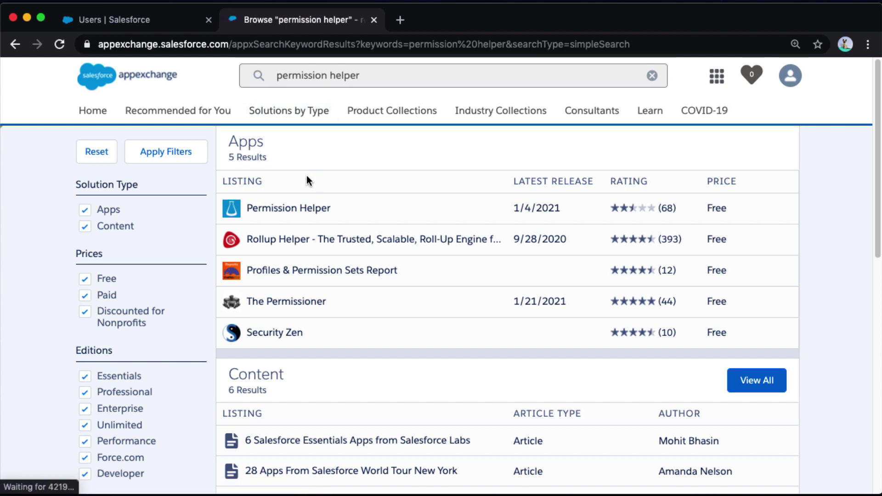
mouse_move(277, 219)
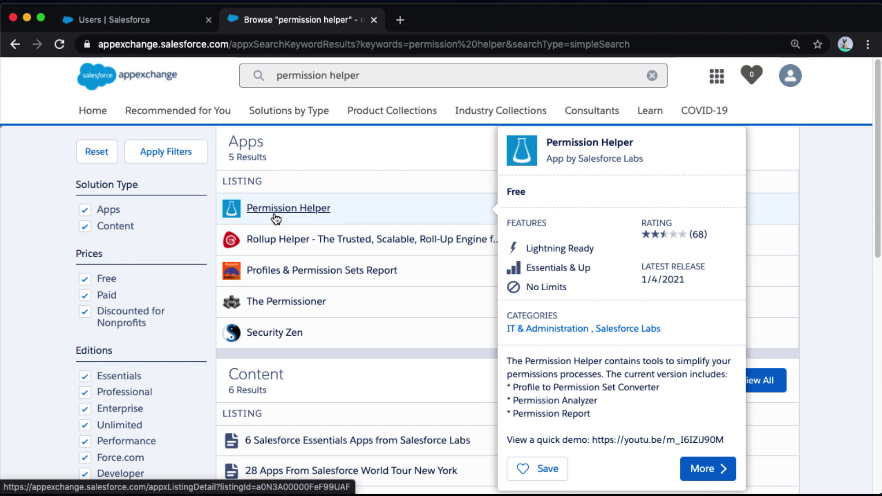
click(276, 218)
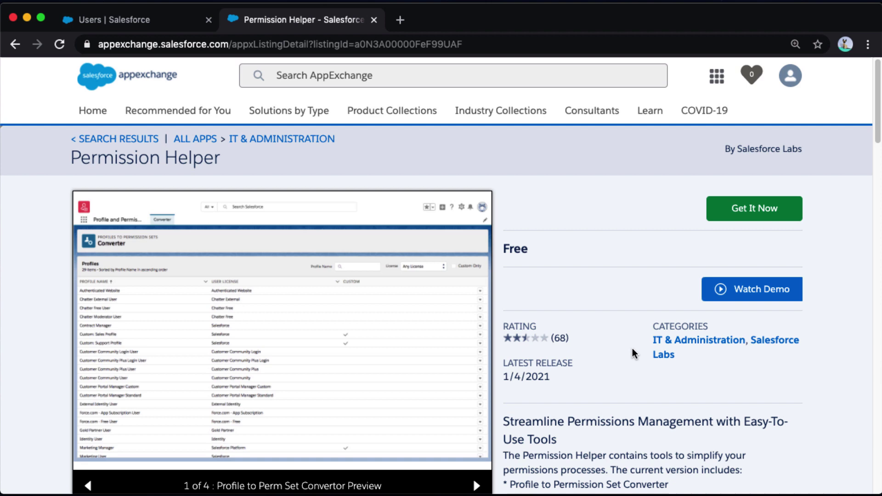
Step: Choose Get It Now, install in Production, accept the terms and confirm the installation
click(744, 211)
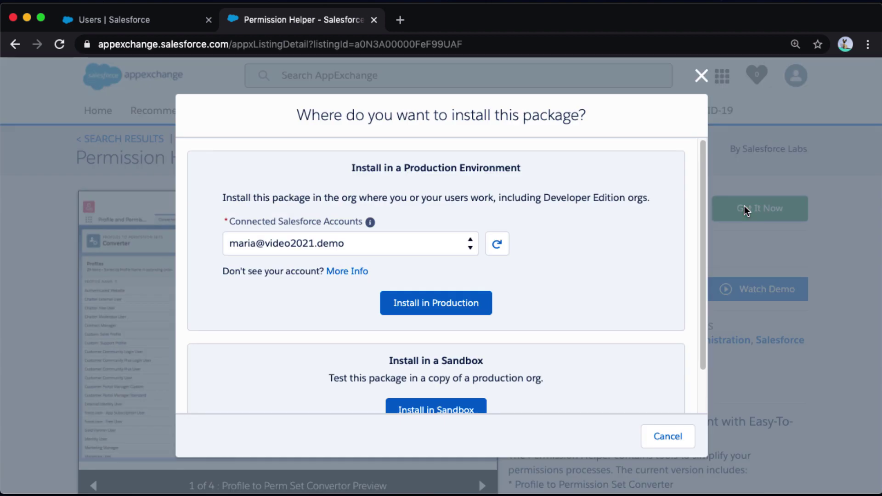
scroll(561, 267, down, 1)
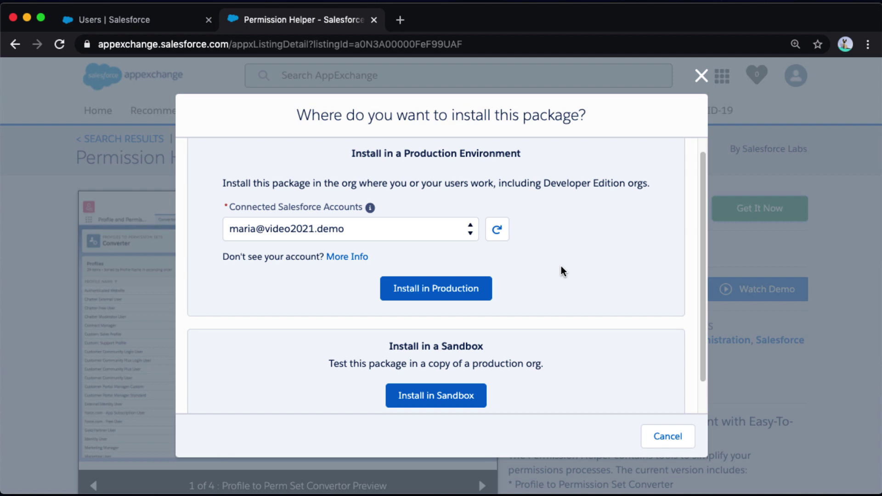
click(421, 288)
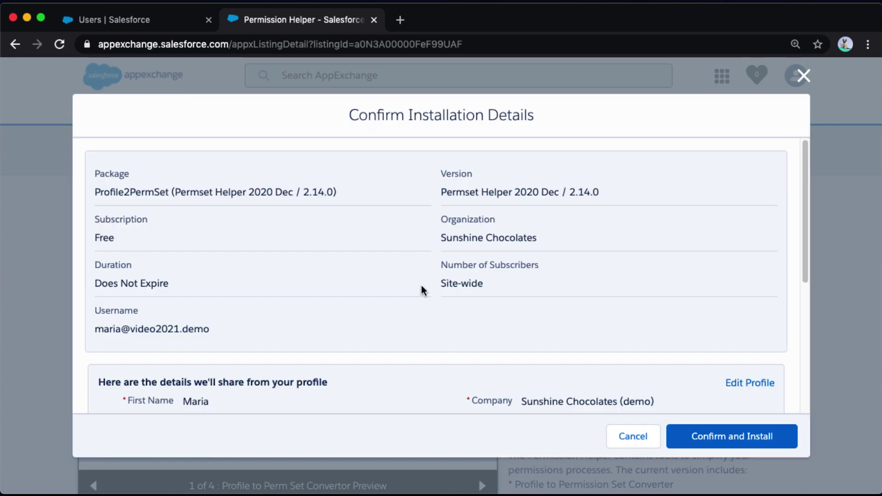
scroll(422, 289, down, 5)
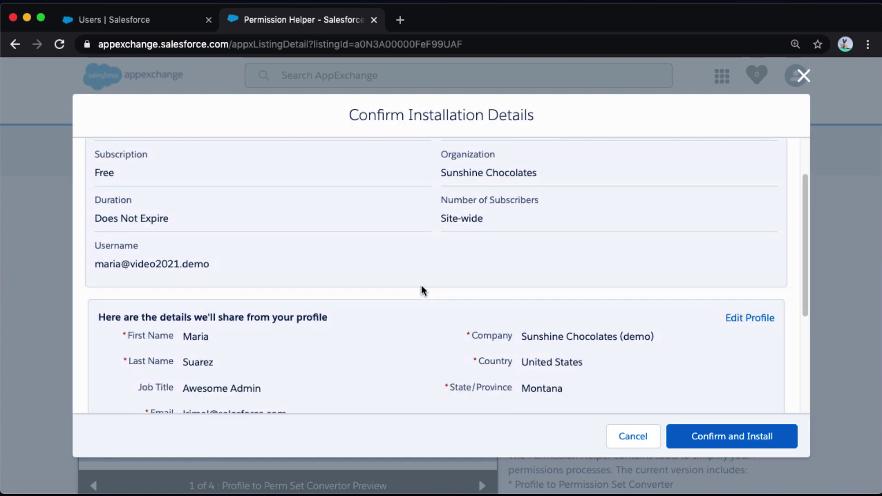
click(318, 304)
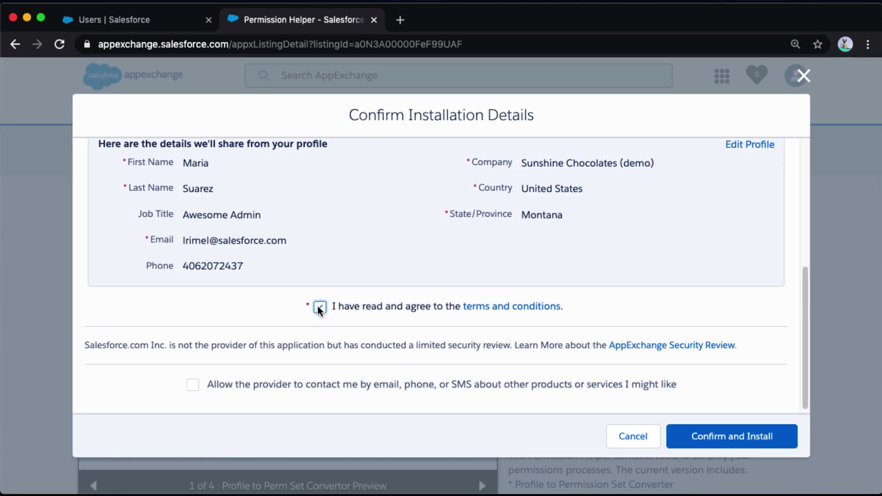
click(712, 438)
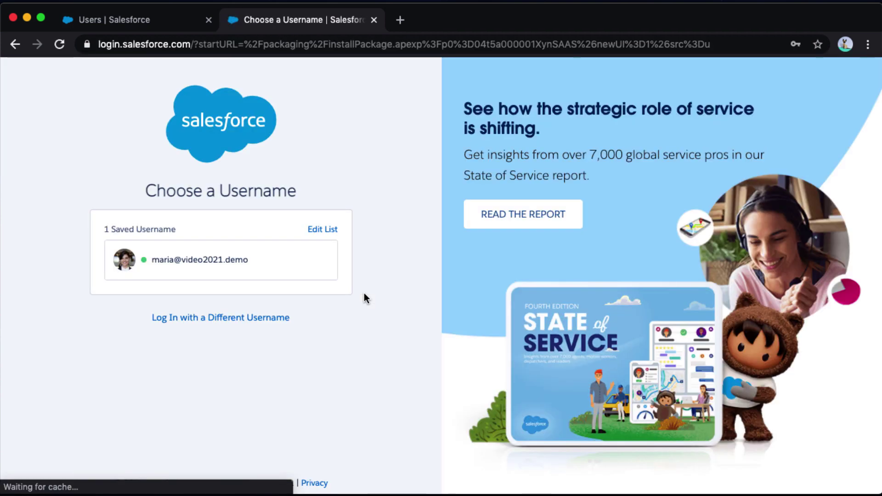
Step: Log in with the saved account and install Permission Helper 2.14 for admins only
click(278, 264)
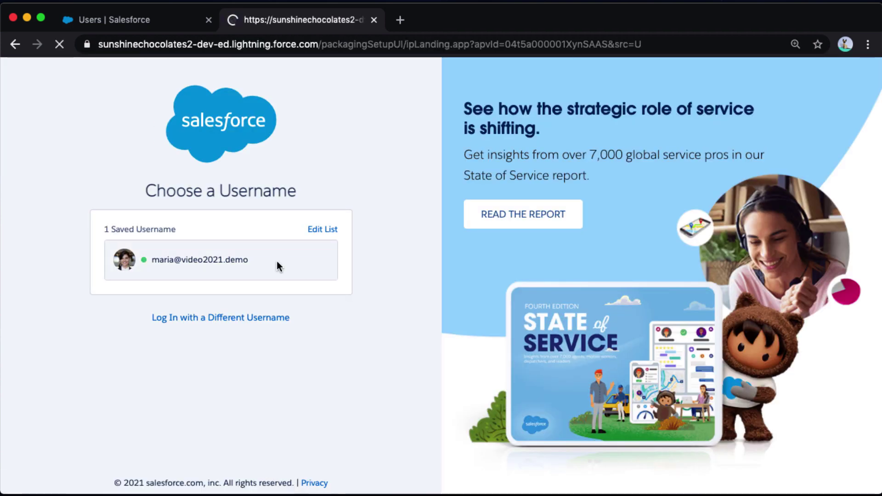
scroll(277, 261, down, 15)
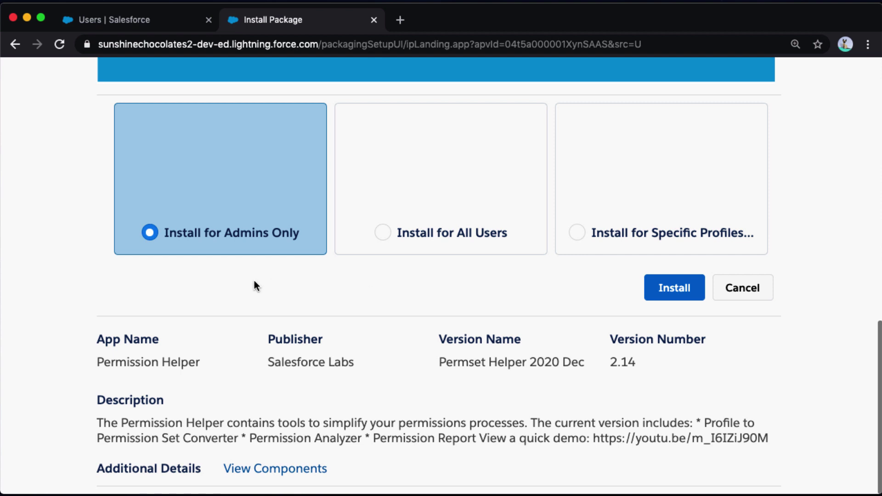
click(678, 291)
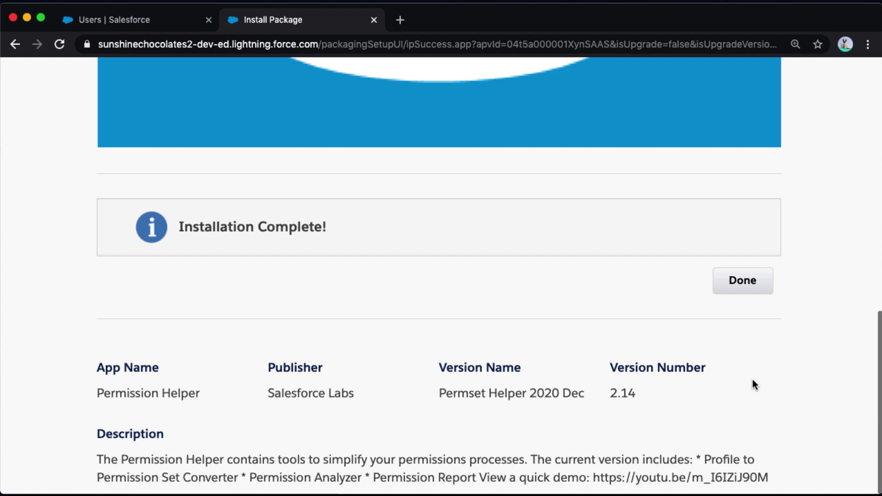
Step: Finish the install and launch Permission Set Helper from the App Launcher's full app list
click(732, 285)
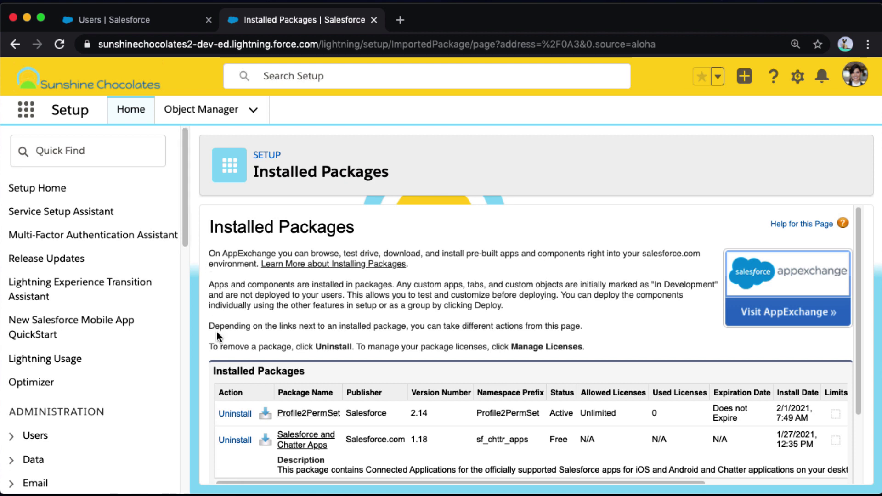
click(24, 122)
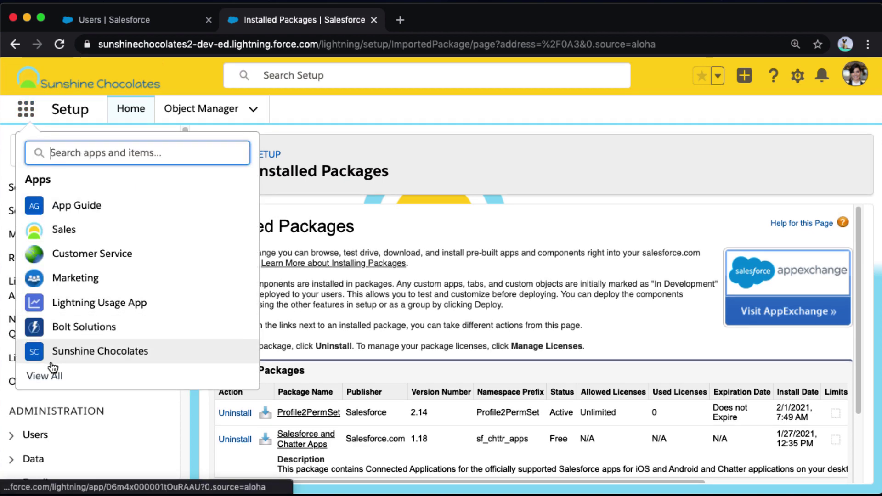
click(49, 376)
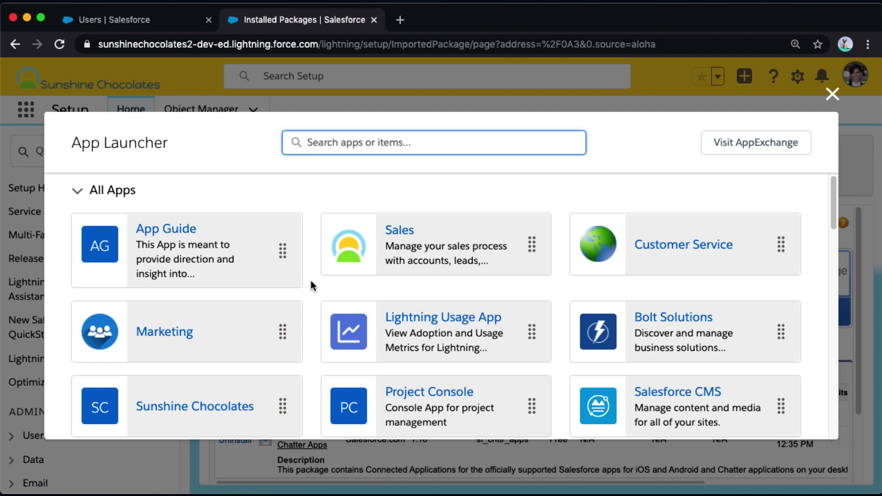
scroll(311, 284, down, 3)
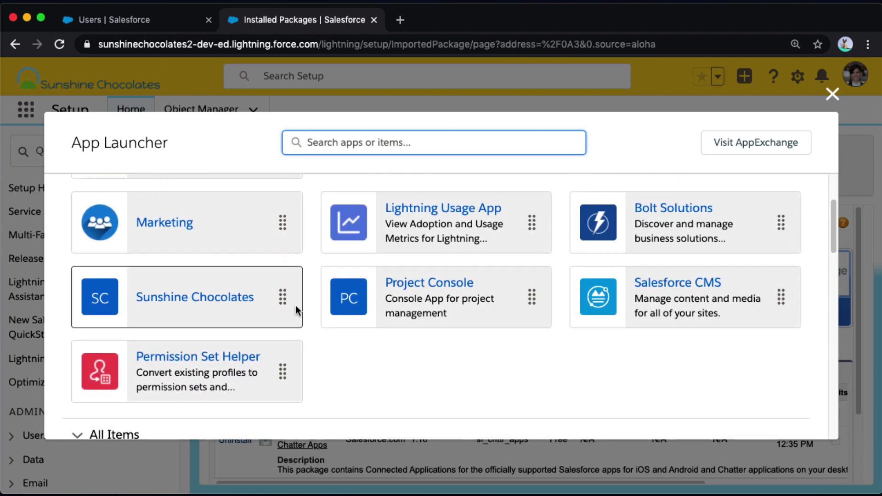
click(190, 358)
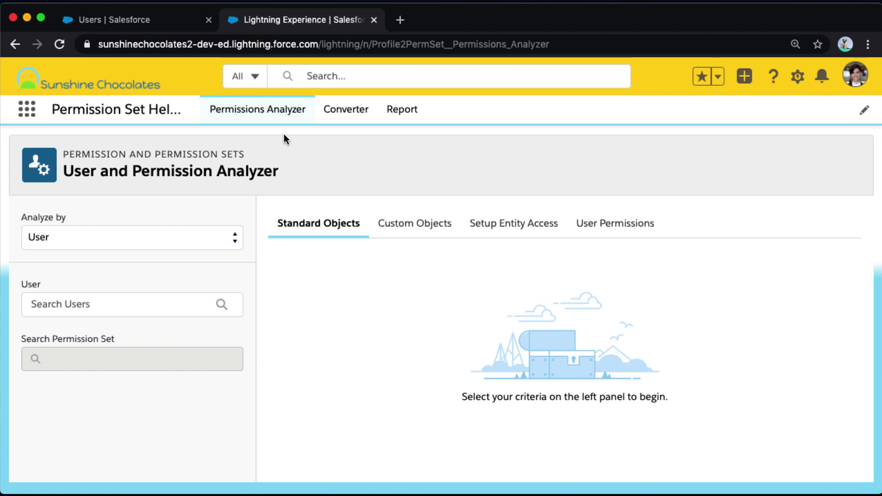
Step: Leave Analyze by on User, pass through the Converter page, and go to the Report page
click(235, 243)
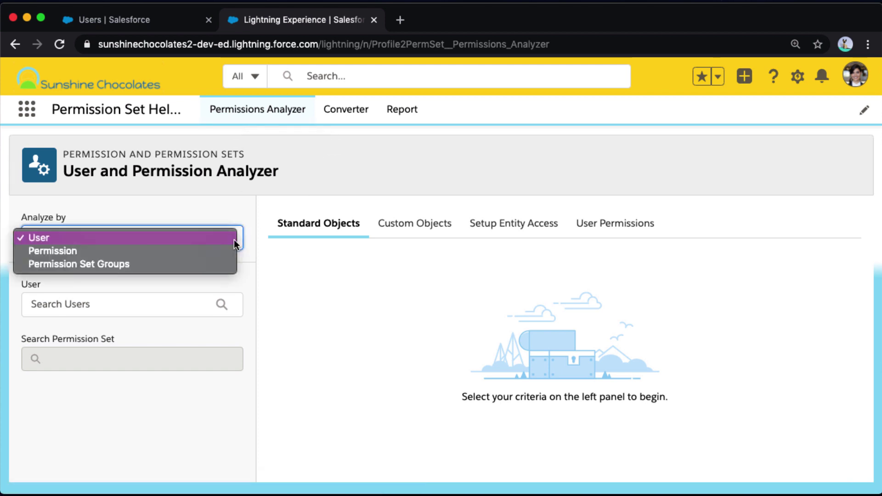
click(245, 214)
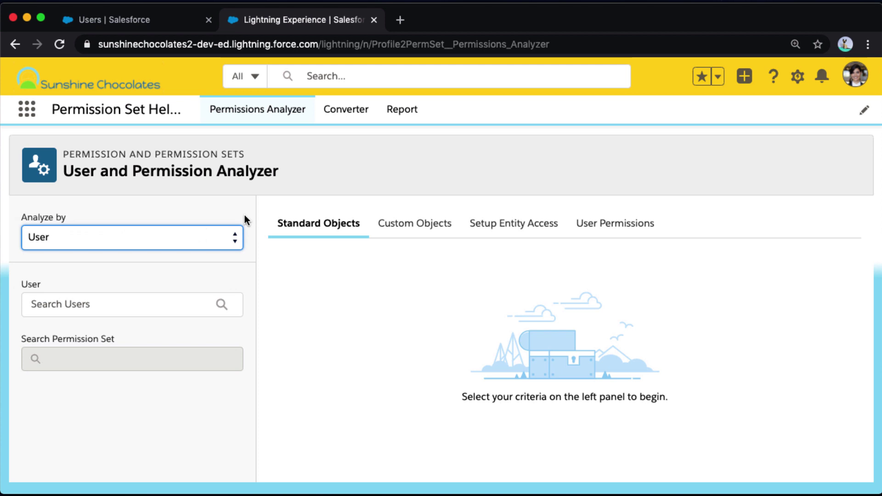
click(342, 114)
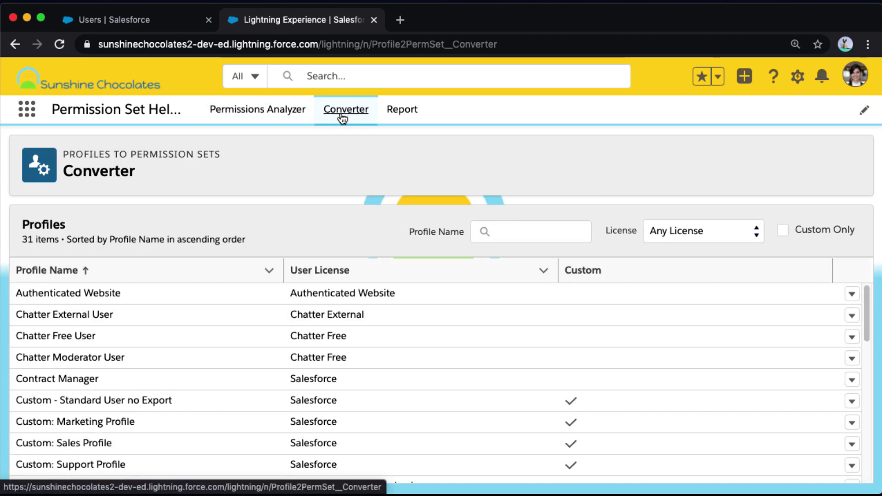
click(401, 112)
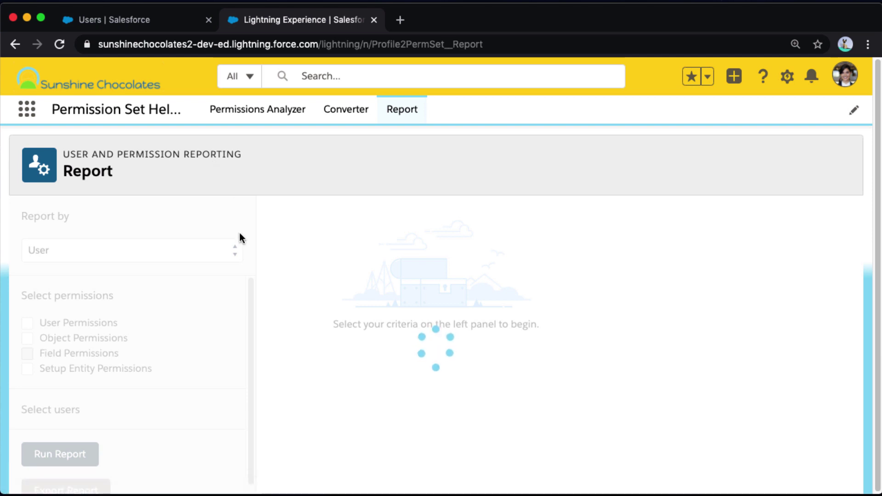
Step: Set the Report by picklist to User
click(235, 248)
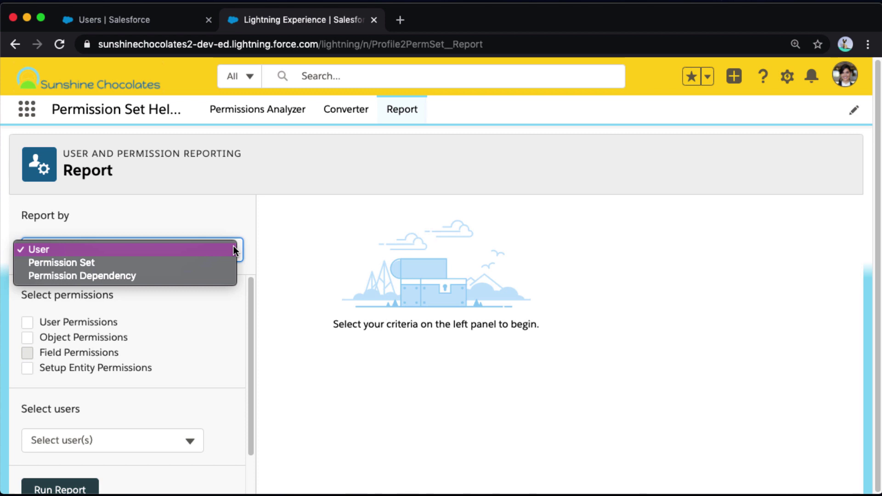
click(250, 255)
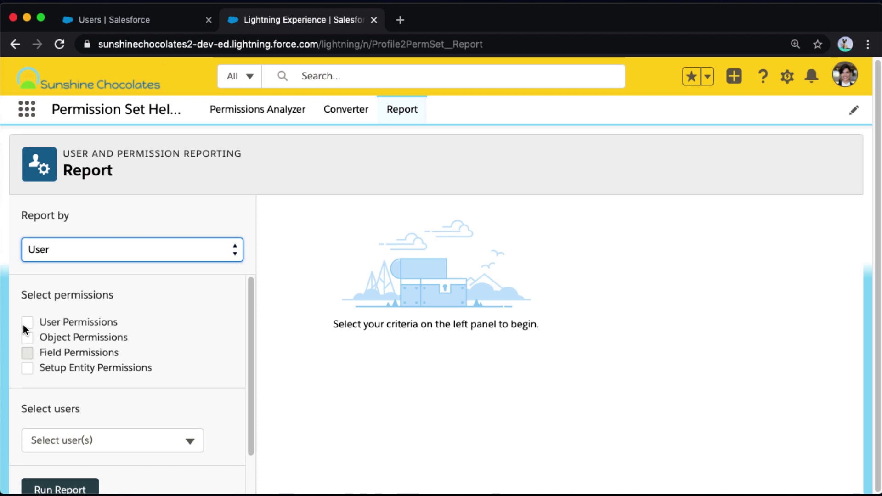
Step: Include User Permissions and filter the permission list by 'report'
click(23, 325)
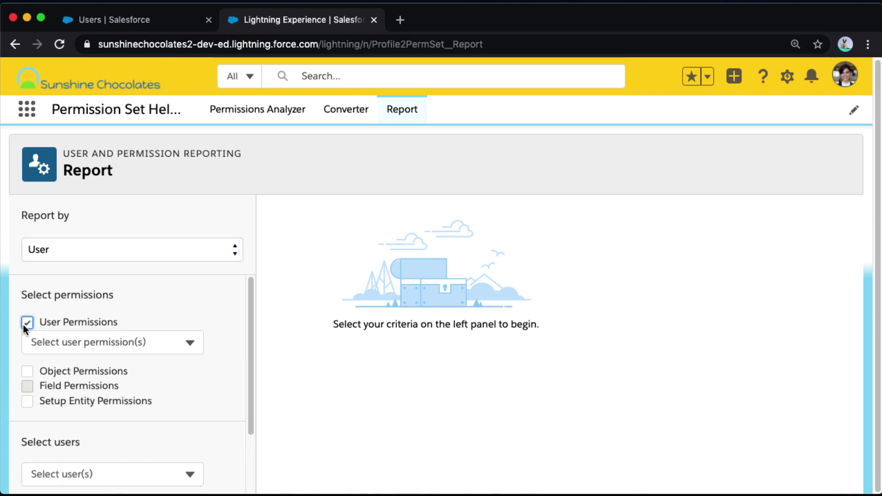
click(190, 343)
scroll(227, 372, down, 5)
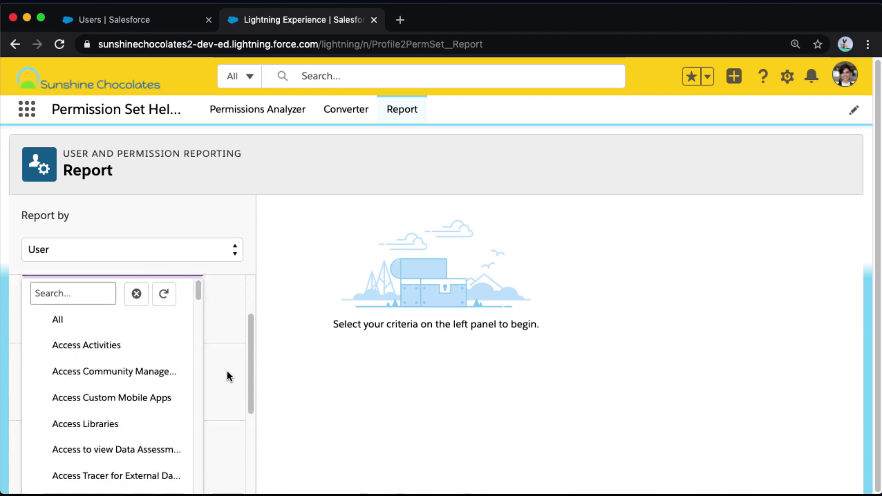
scroll(127, 374, down, 5)
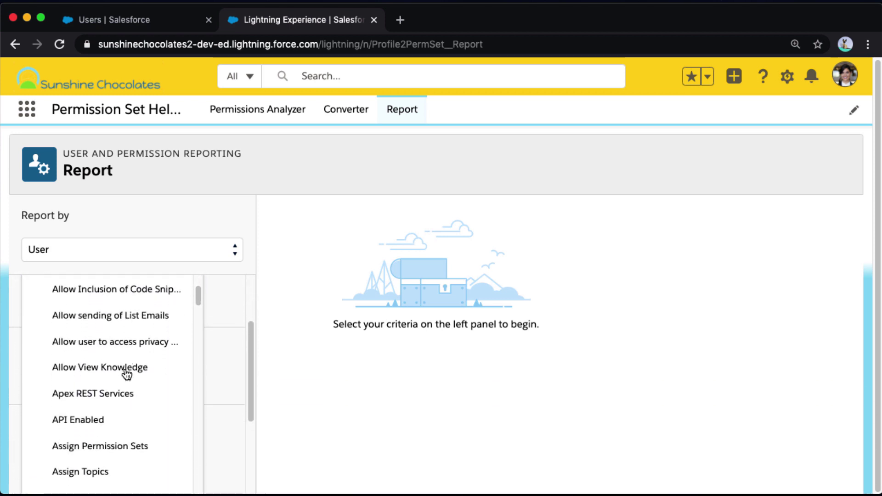
scroll(127, 374, up, 5)
scroll(127, 374, up, 4)
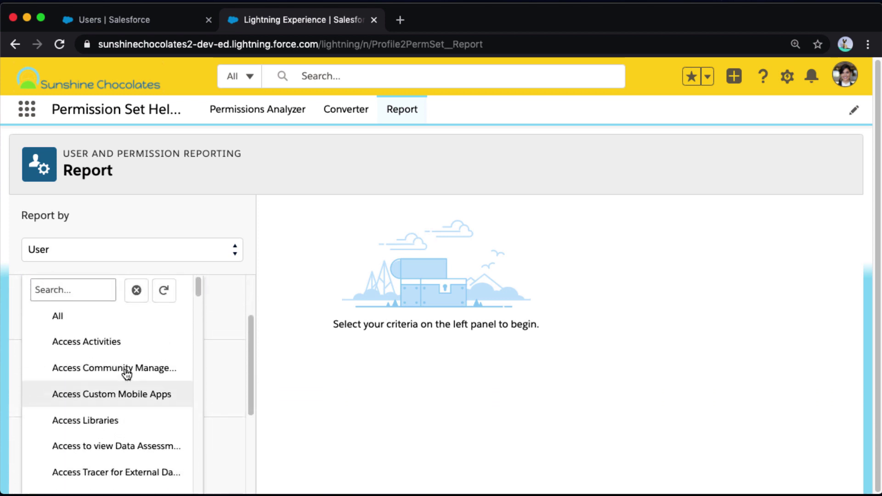
click(63, 322)
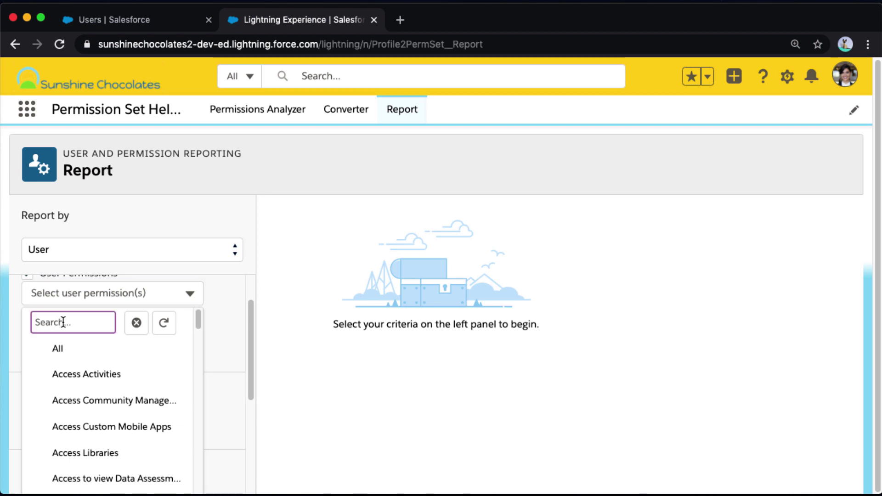
text(report)
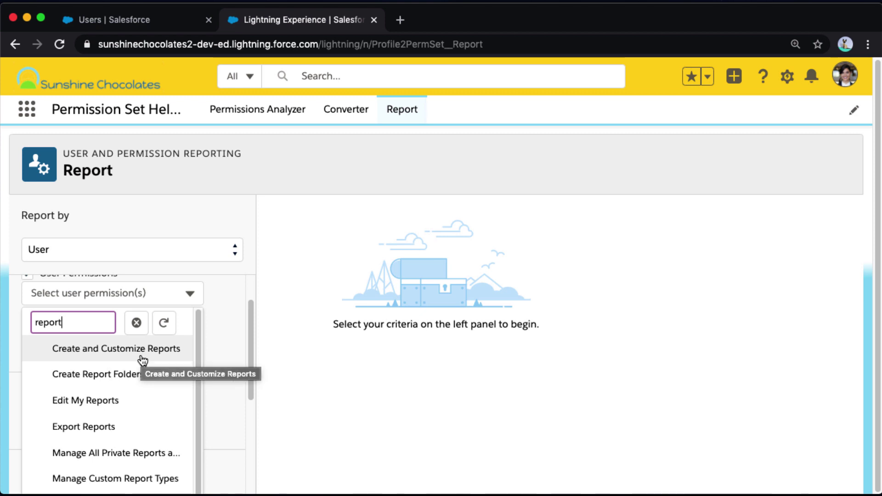
Step: Select Create and Customize Reports, Export Reports, Report Builder, Run Reports and View Reports in Public Folders
click(108, 357)
click(124, 432)
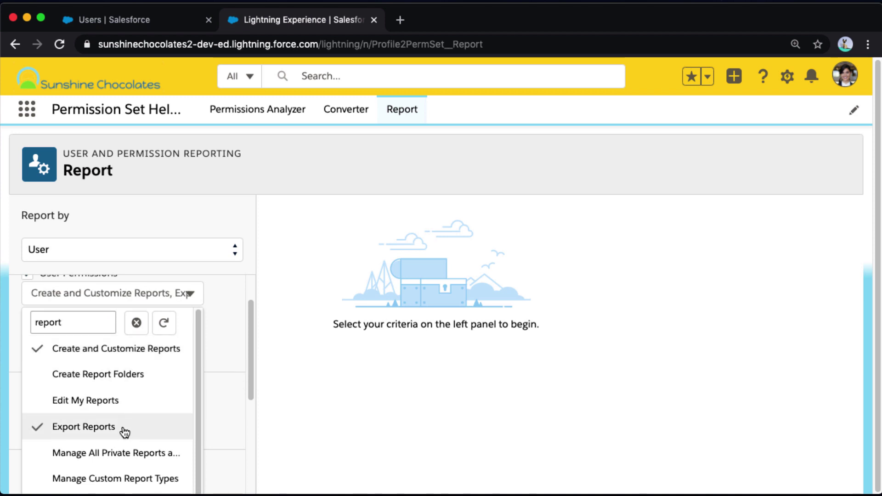
scroll(163, 415, down, 4)
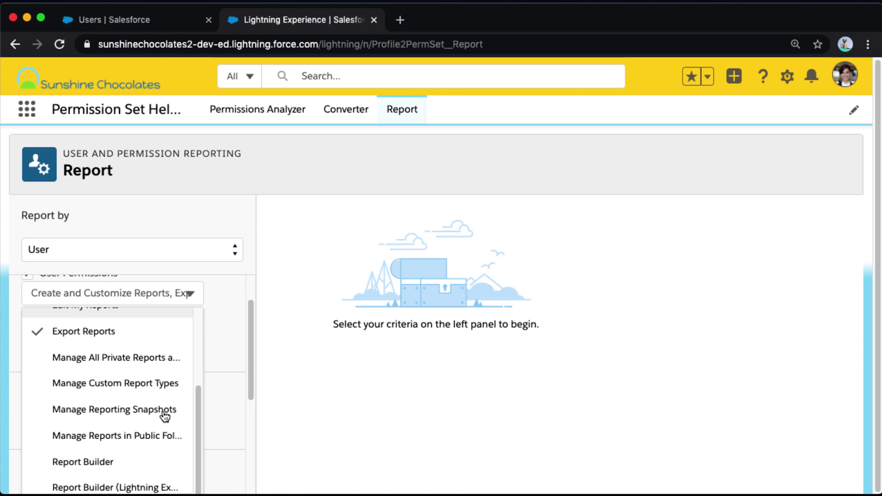
scroll(125, 419, down, 3)
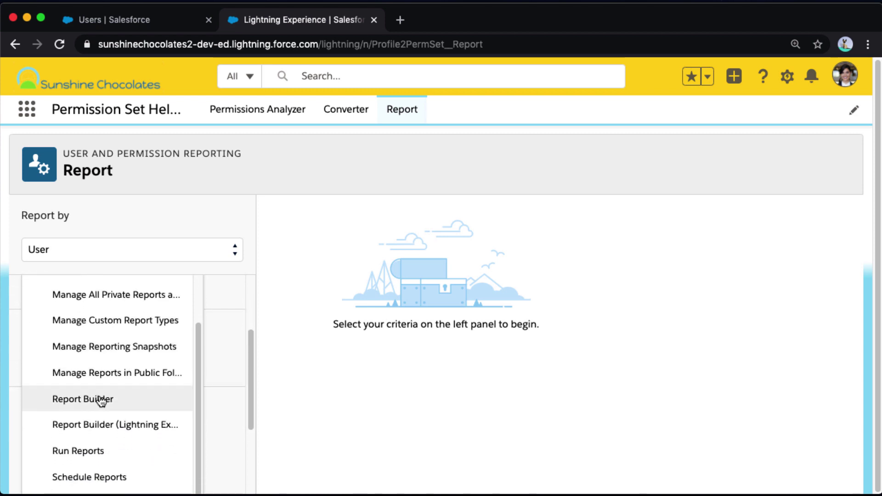
click(102, 401)
click(95, 453)
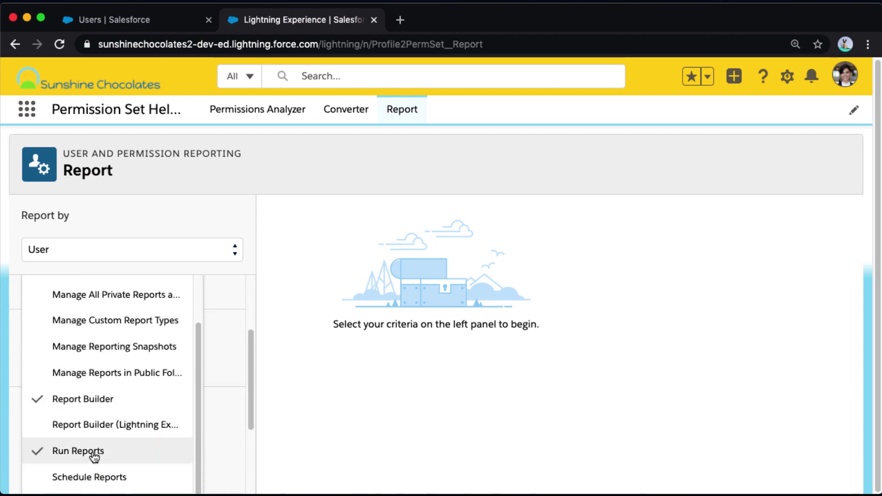
click(125, 381)
scroll(125, 381, down, 6)
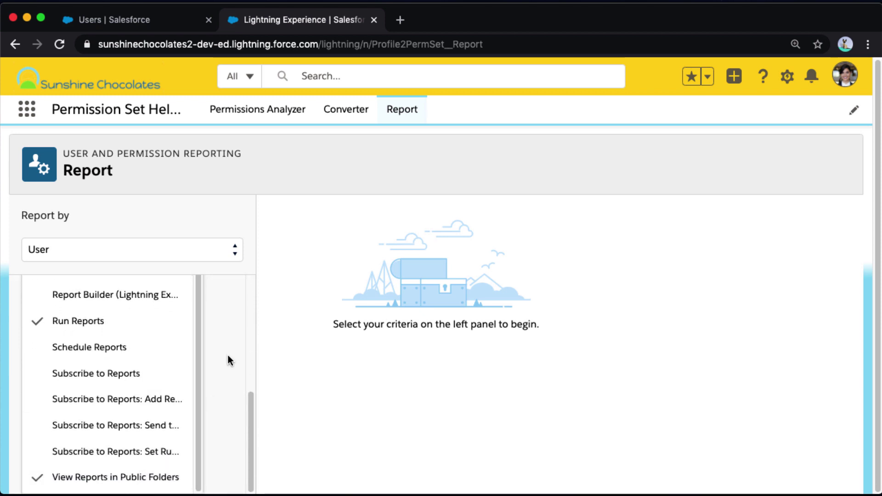
Step: Choose All in the Select user(s) picklist so 5 users are selected
scroll(228, 355, down, 5)
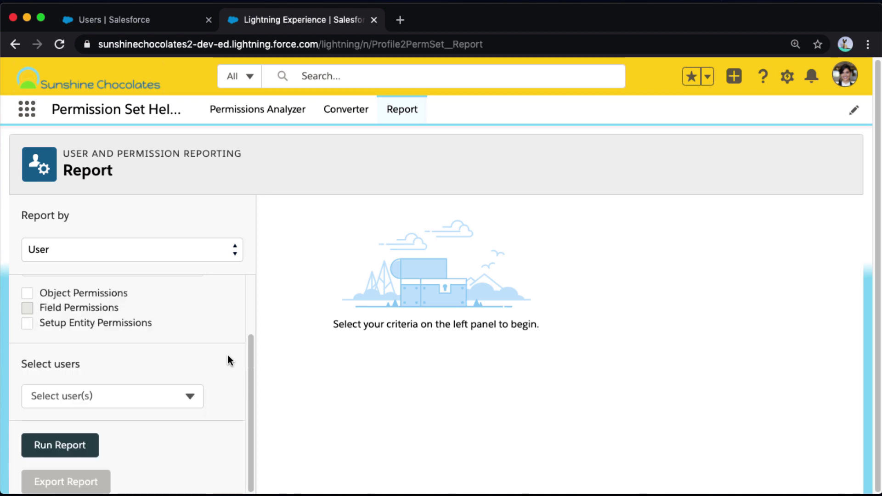
scroll(144, 342, up, 4)
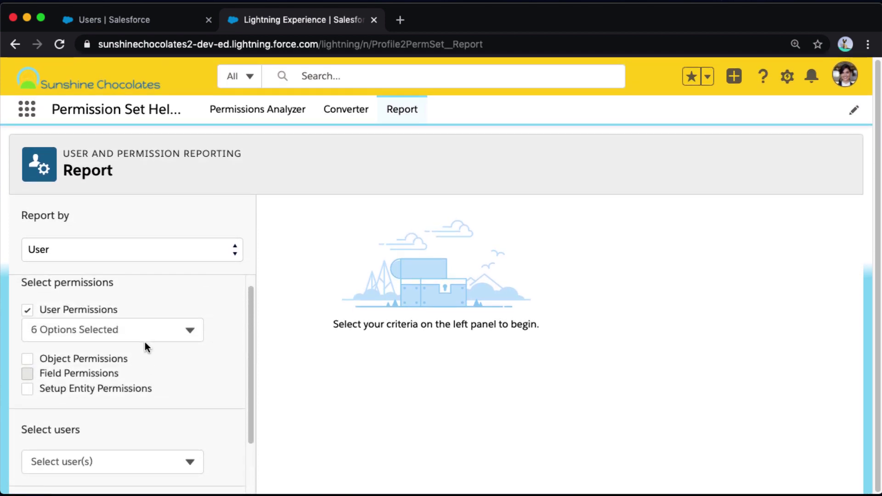
scroll(145, 342, down, 4)
click(190, 396)
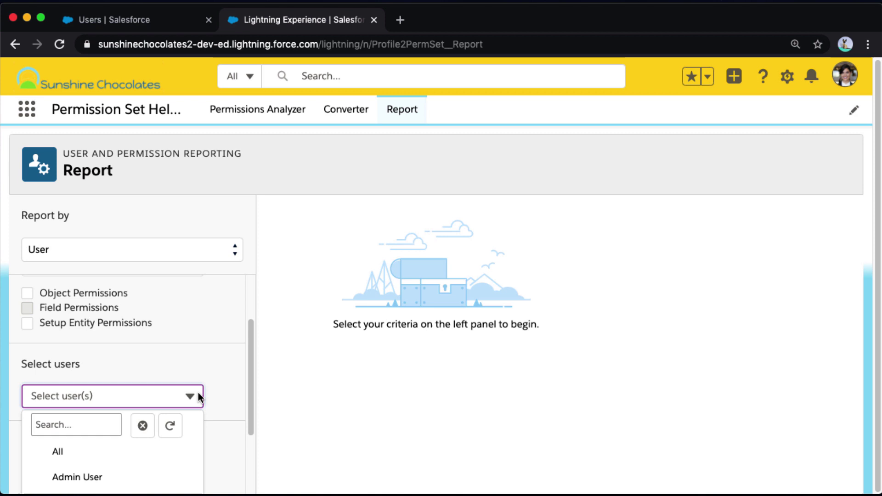
scroll(236, 398, down, 1)
scroll(236, 397, down, 3)
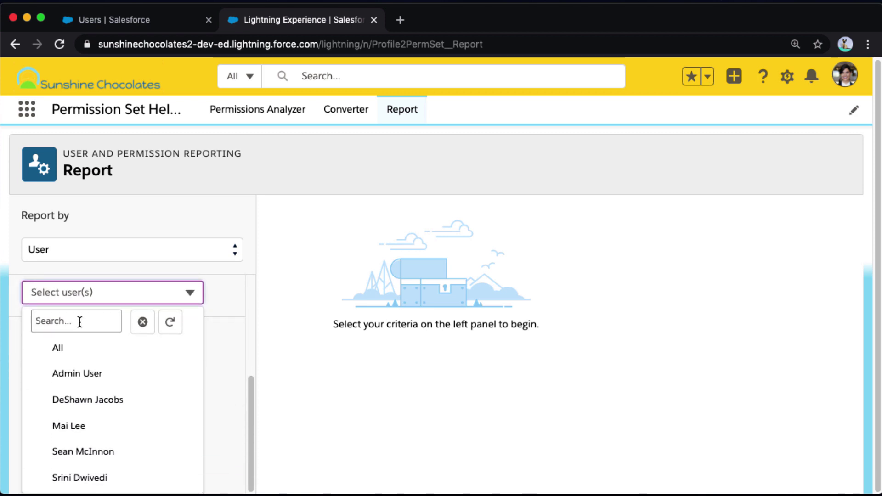
click(65, 355)
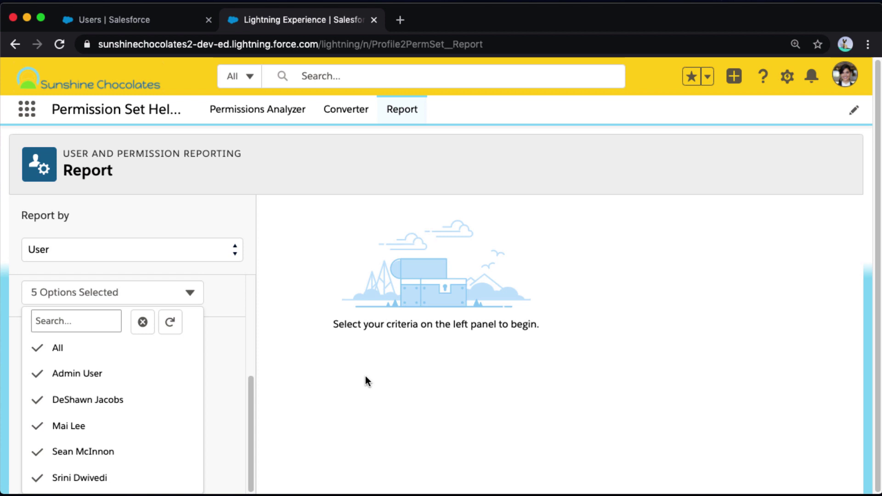
click(225, 366)
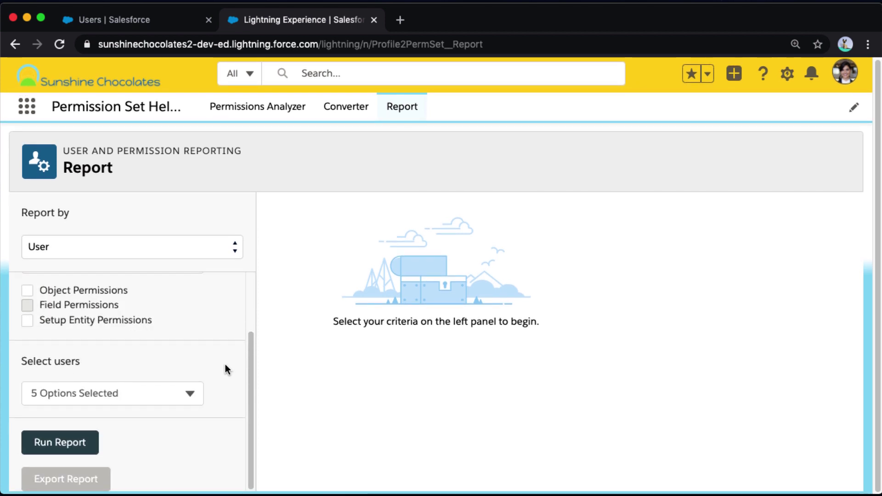
Step: Run the report and widen the User Name and Export Reports columns
click(52, 445)
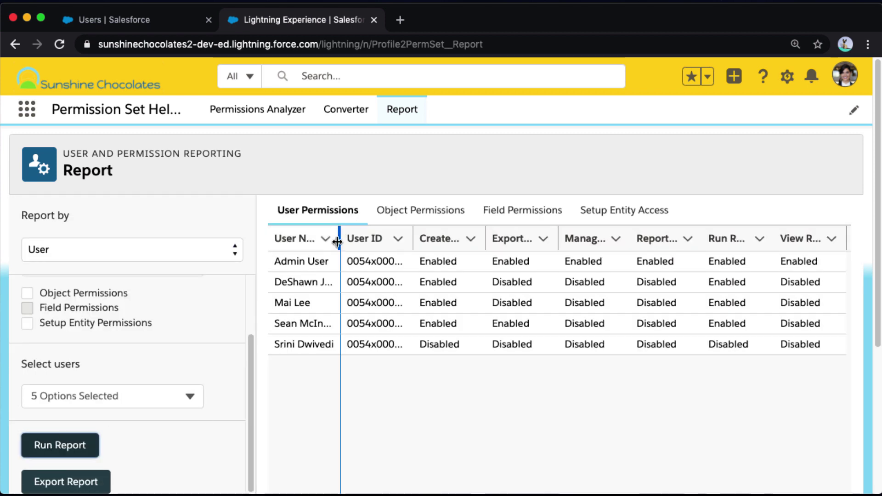
drag(340, 239, 363, 241)
click(351, 239)
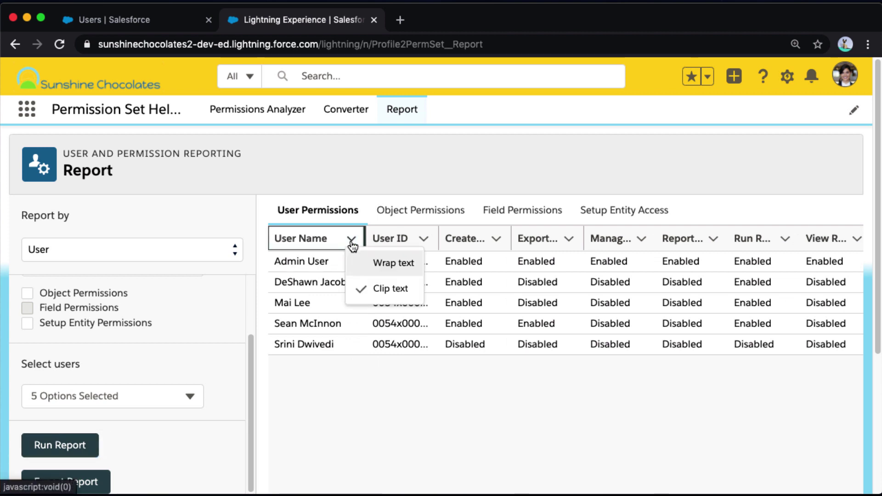
click(362, 263)
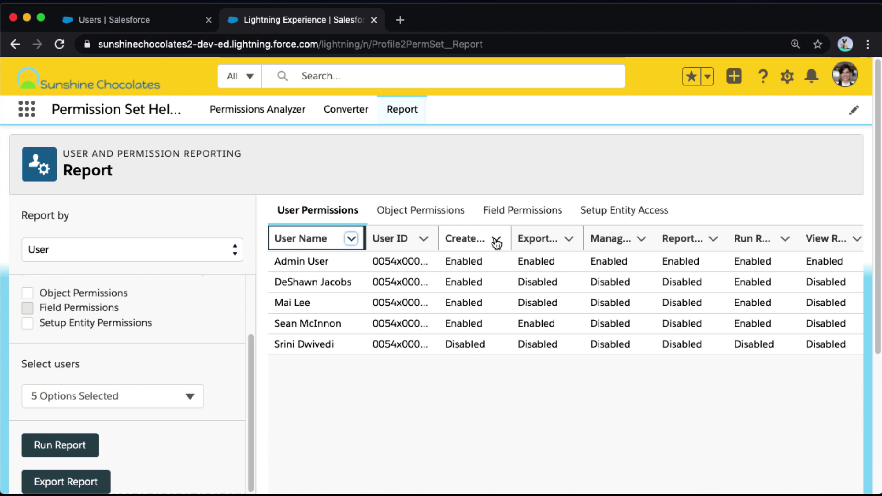
drag(583, 246, 607, 248)
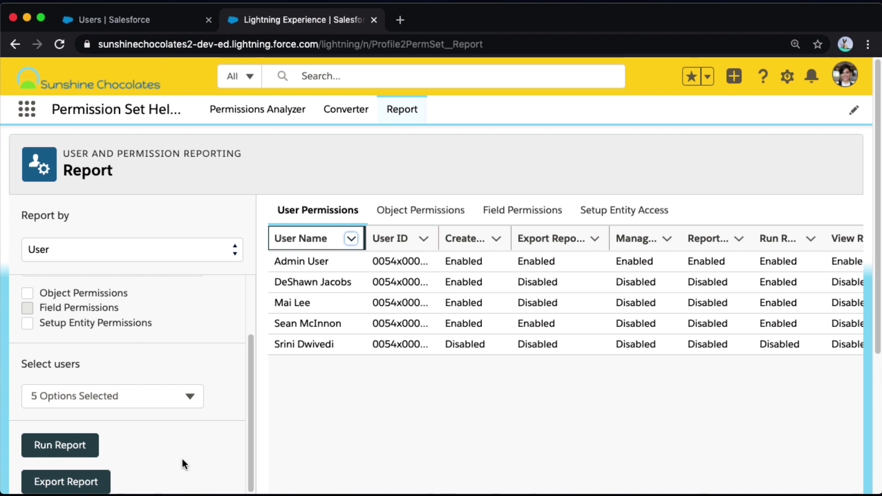
Step: Use Export Report to download the permission table as Reports.zip
click(55, 483)
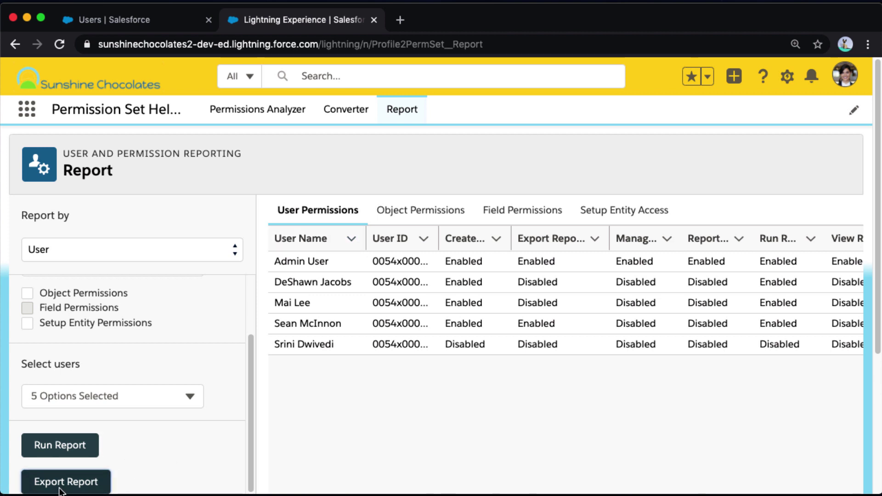